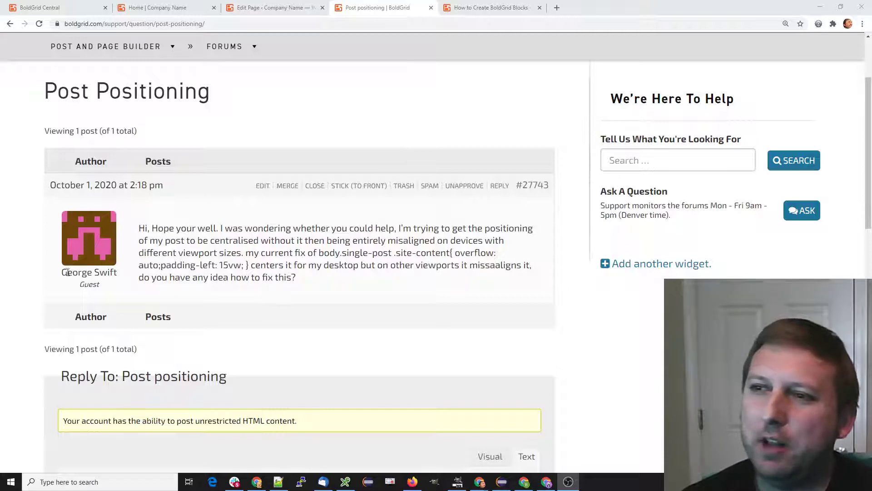
Finish reading the Post Positioning forum question, then switch to the 'Home | Company Name' tab.
drag(62, 273, 93, 272)
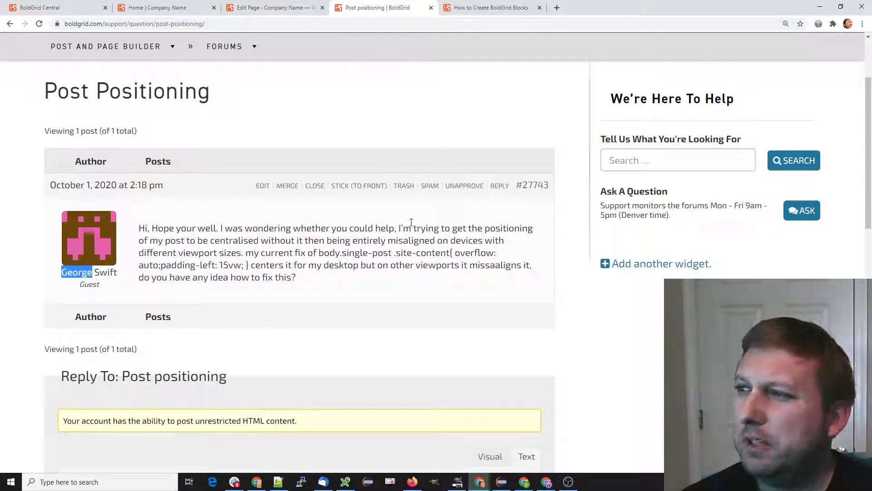
drag(399, 228, 245, 252)
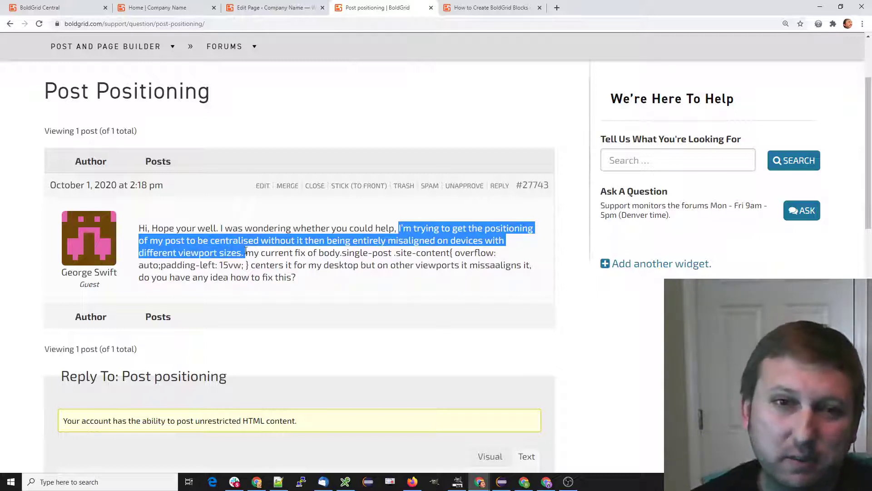
click(306, 278)
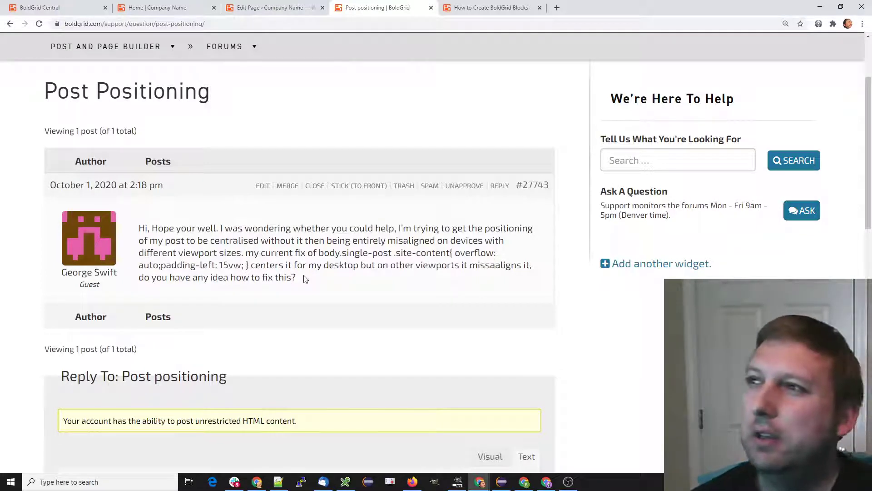
click(181, 6)
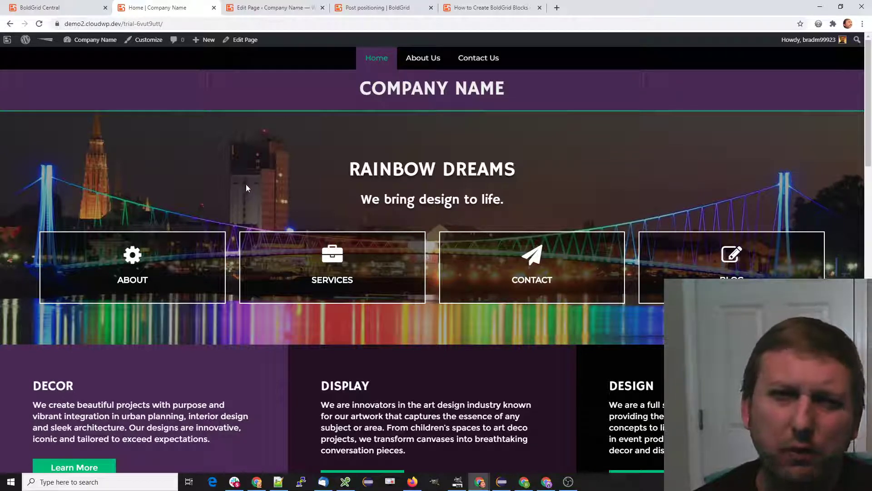
Zoom the homepage out and in to check the four hero boxes' alignment, then open DevTools.
key(ctrl+minus)
key(ctrl+minus)
key(ctrl+minus)
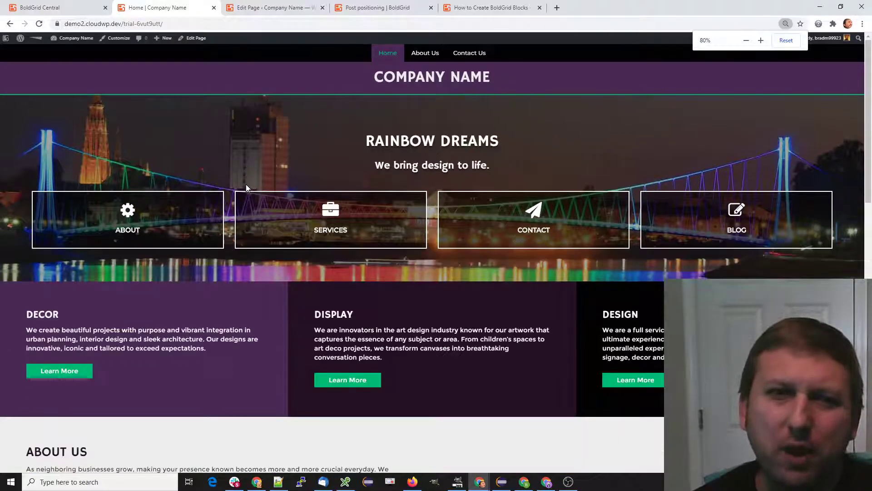
key(ctrl+minus)
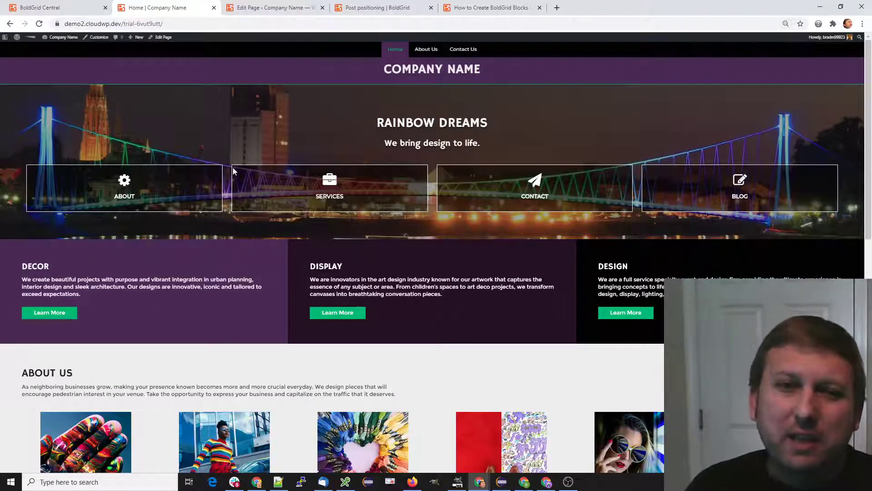
key(ctrl+plus)
key(ctrl+plus)
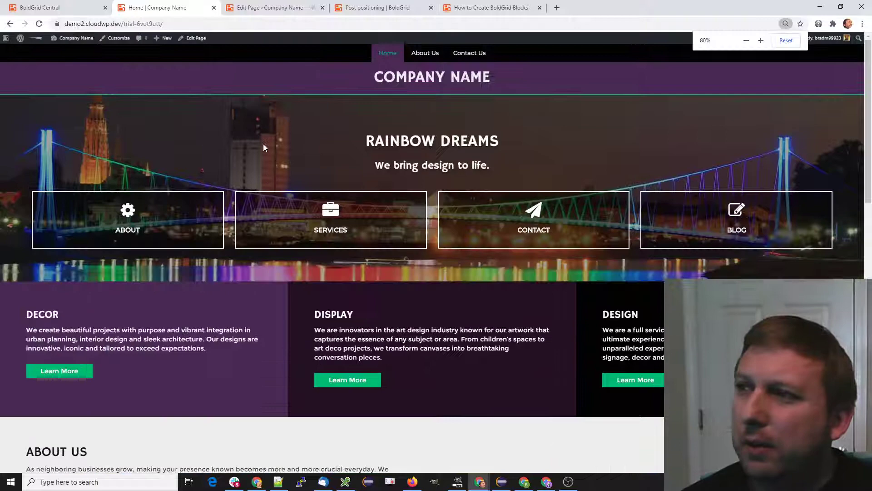
key(ctrl+plus)
key(ctrl+plus)
key(ctrl+plus)
key(ctrl+plus)
key(ctrl+plus)
key(ctrl+plus)
key(ctrl+plus)
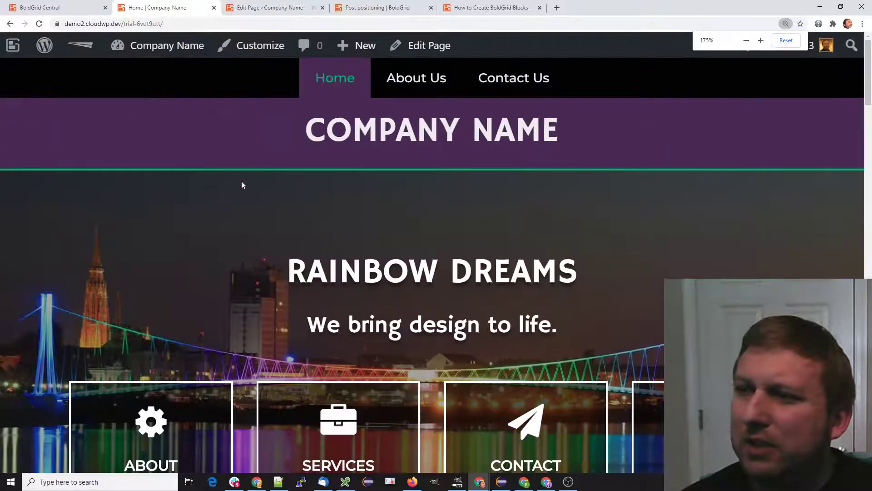
scroll(232, 184, down, 3)
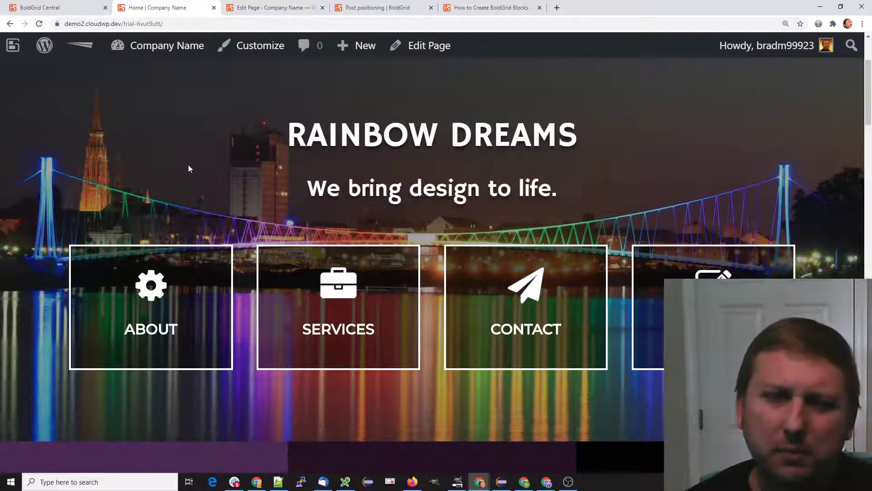
key(ctrl+minus)
key(ctrl+minus)
key(ctrl+minus)
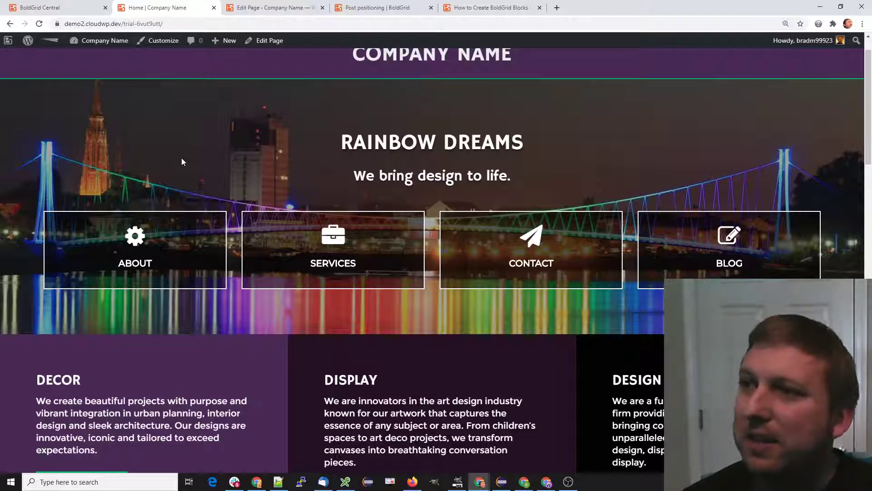
key(ctrl+shift+j)
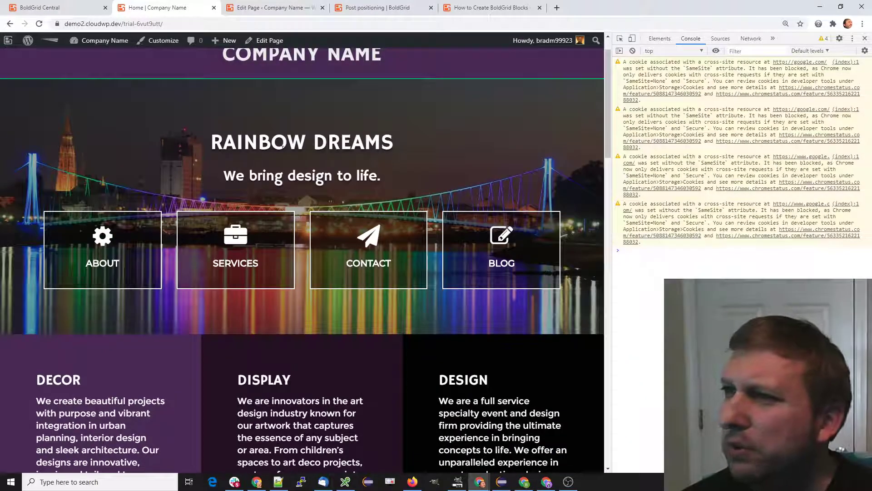
Inspect the hero section and select its div.container-fluid wrapper in the Elements panel.
scroll(254, 144, up, 1)
right_click(251, 145)
click(282, 268)
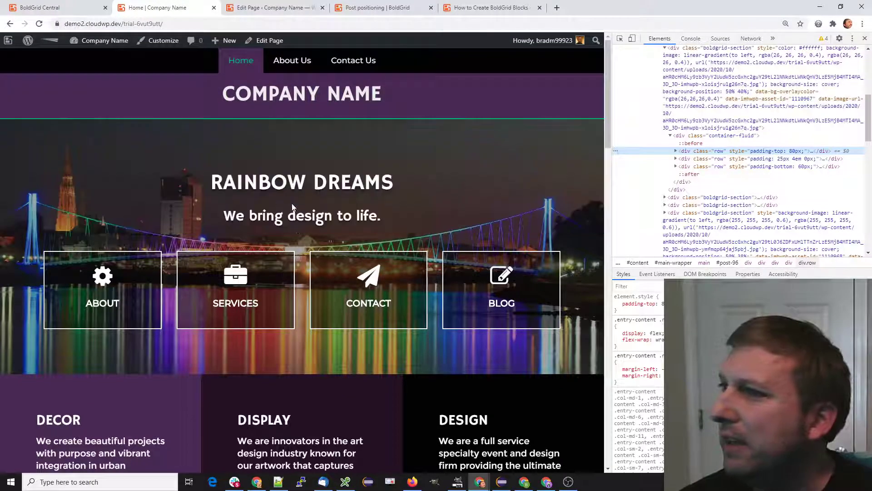
scroll(682, 154, up, 3)
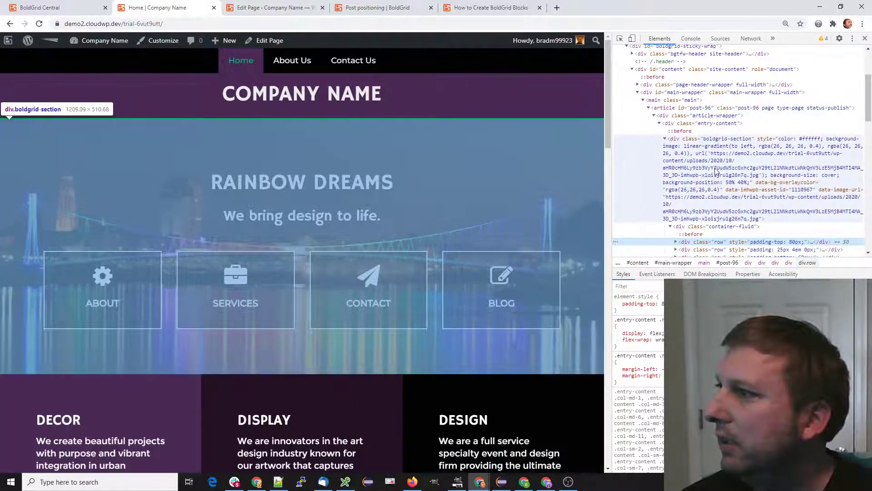
click(733, 227)
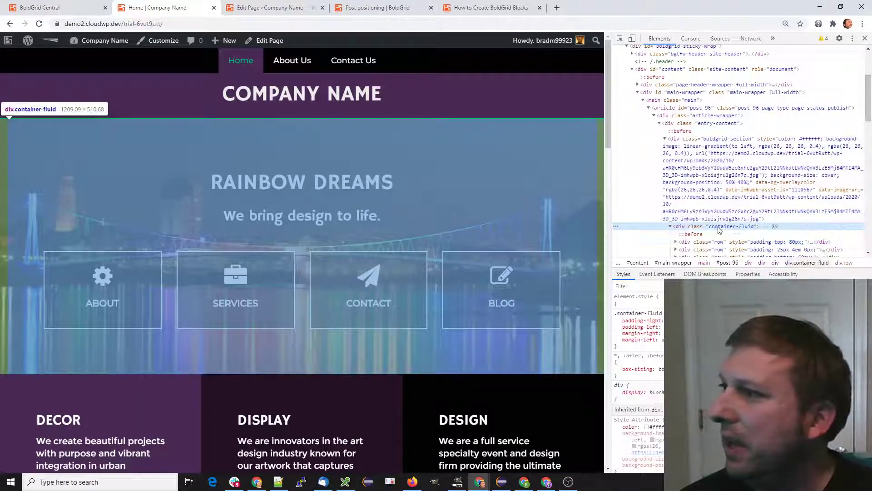
Change the wrapper's class from container-fluid to container and close DevTools.
double_click(739, 227)
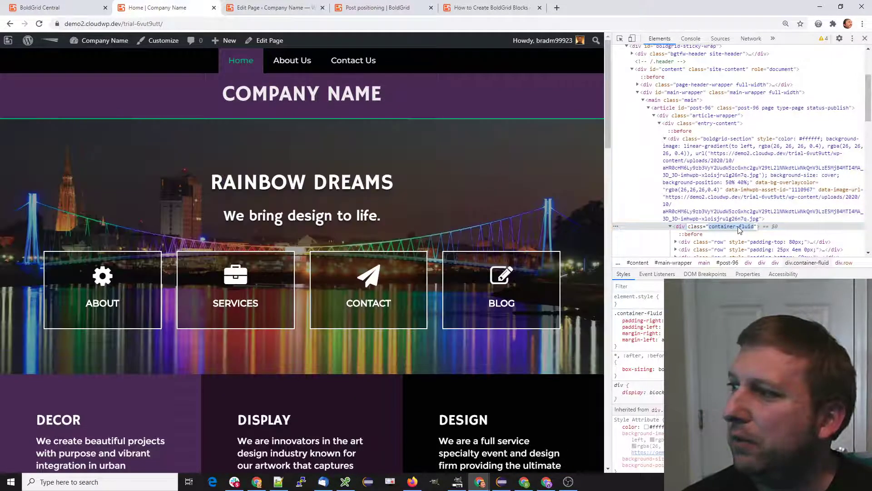
click(739, 226)
key(Delete)
key(Delete)
key(Delete)
key(Delete)
key(Delete)
key(BackSpace)
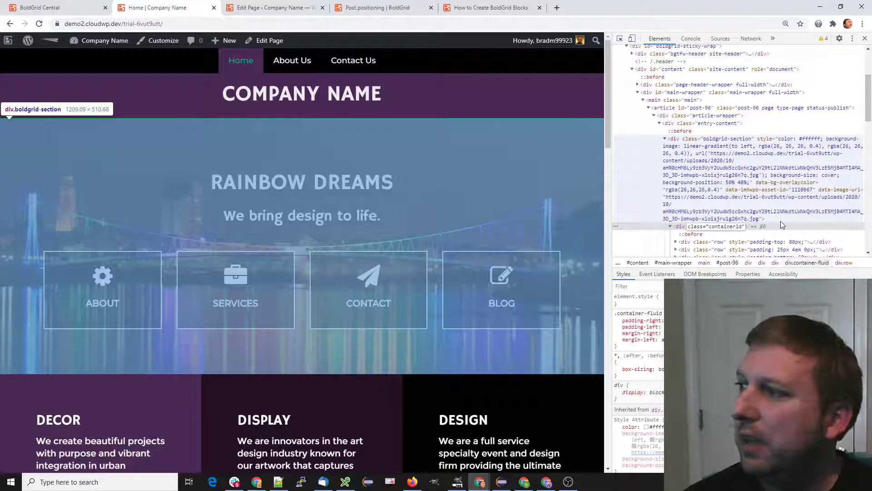
click(778, 180)
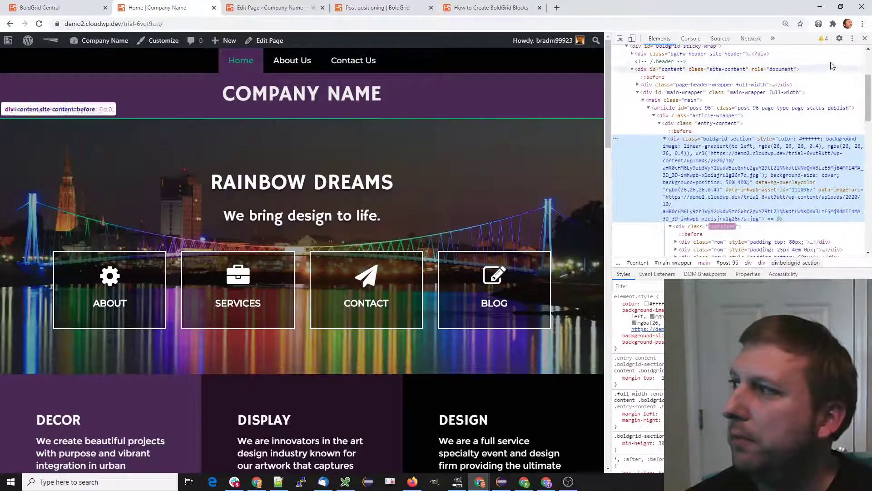
click(865, 40)
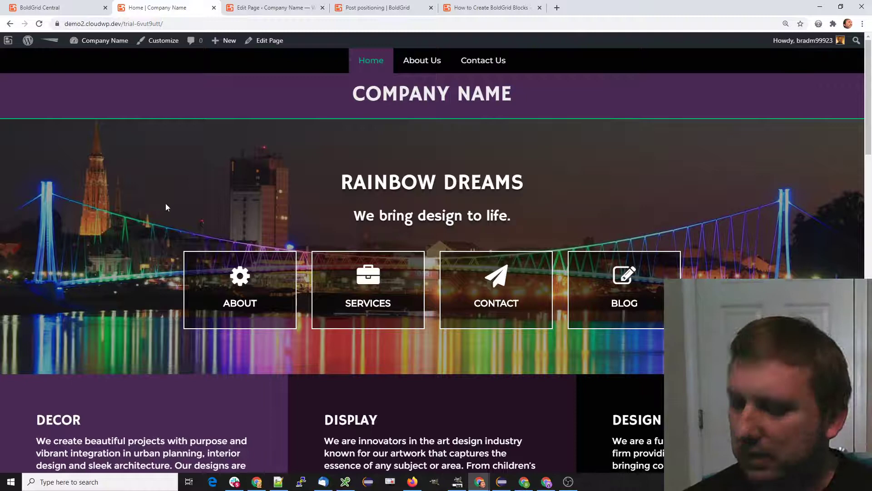
Compare the hero boxes at zoom levels from 50% to 150%, reset to 100%, and go to the page editor.
key(ctrl+minus)
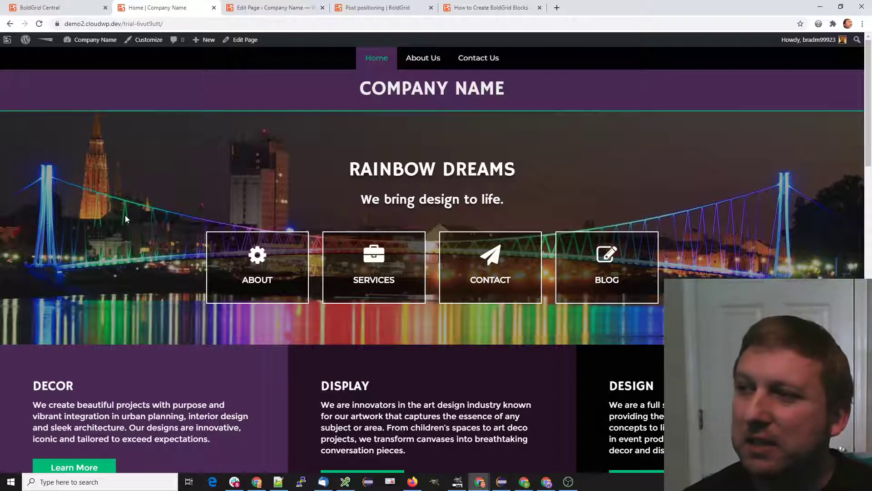
key(ctrl+minus)
key(ctrl+minus)
key(ctrl+minus)
key(ctrl+minus)
key(ctrl+minus)
key(ctrl+plus)
key(ctrl+plus)
key(ctrl+plus)
key(ctrl+plus)
key(ctrl+plus)
key(ctrl+plus)
key(ctrl+plus)
key(ctrl+plus)
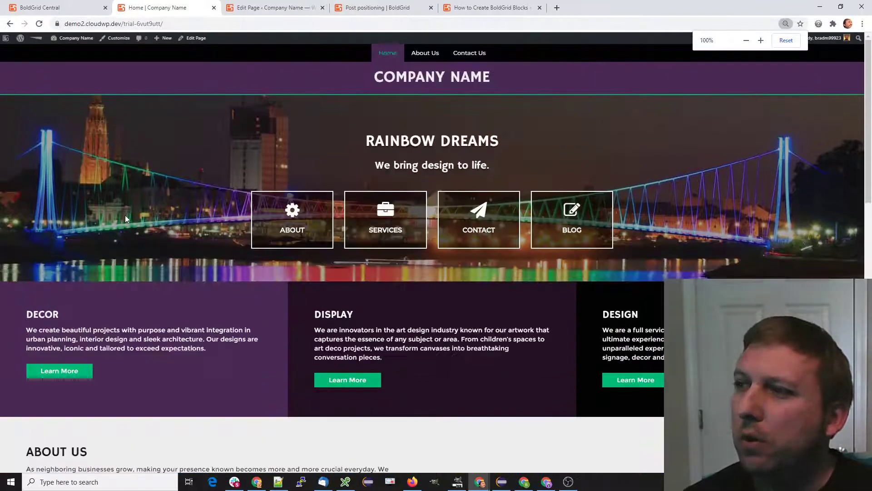
key(ctrl+minus)
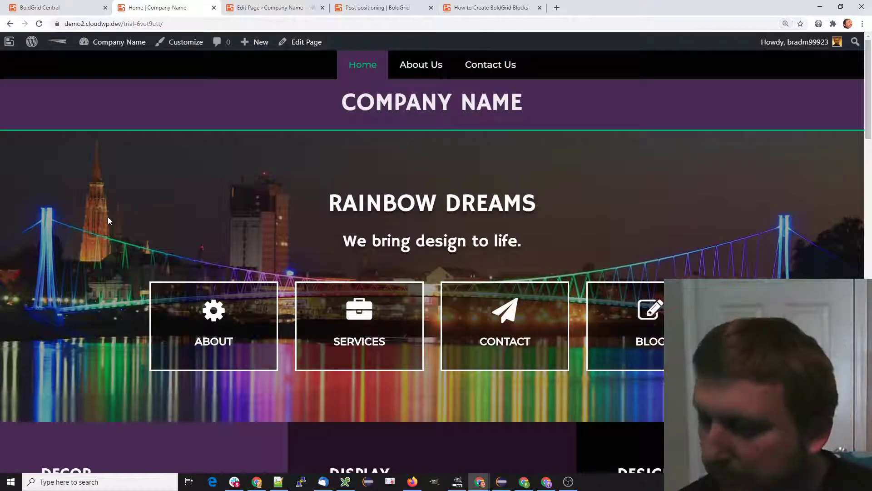
key(ctrl+minus)
key(ctrl+minus)
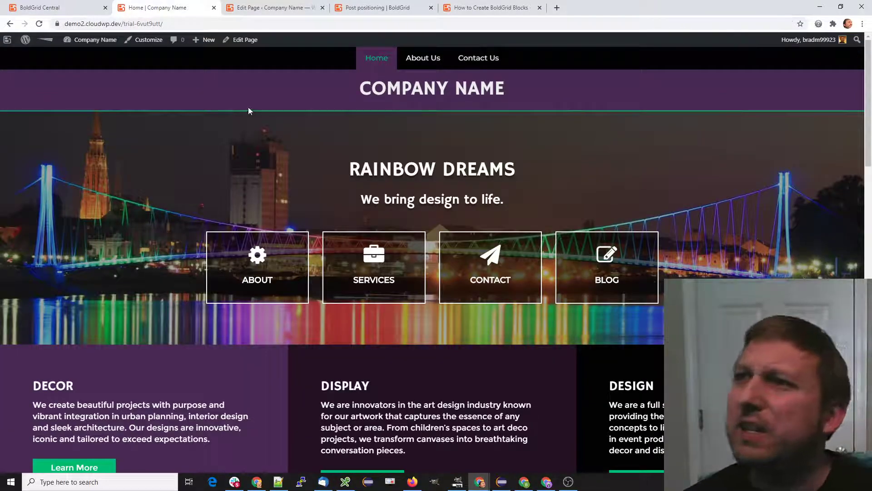
click(271, 7)
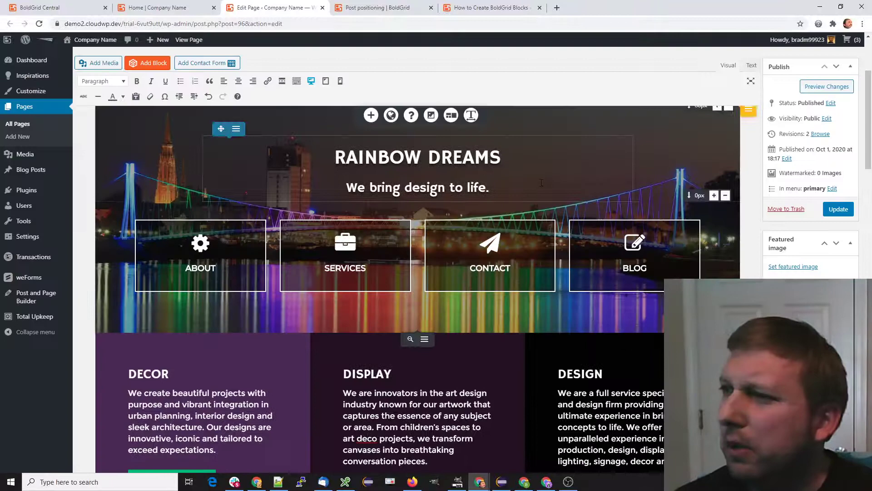
Toggle the hero section's Section Width to a fixed container and click Update to save the page.
click(458, 269)
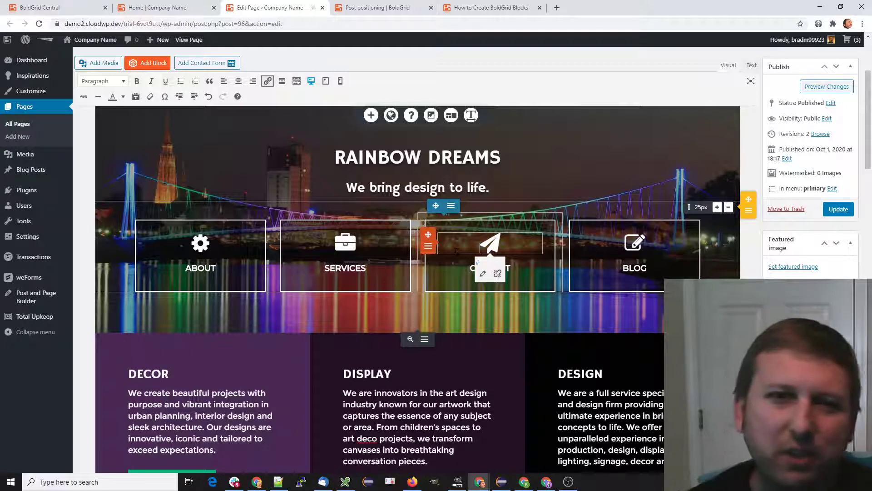
click(425, 341)
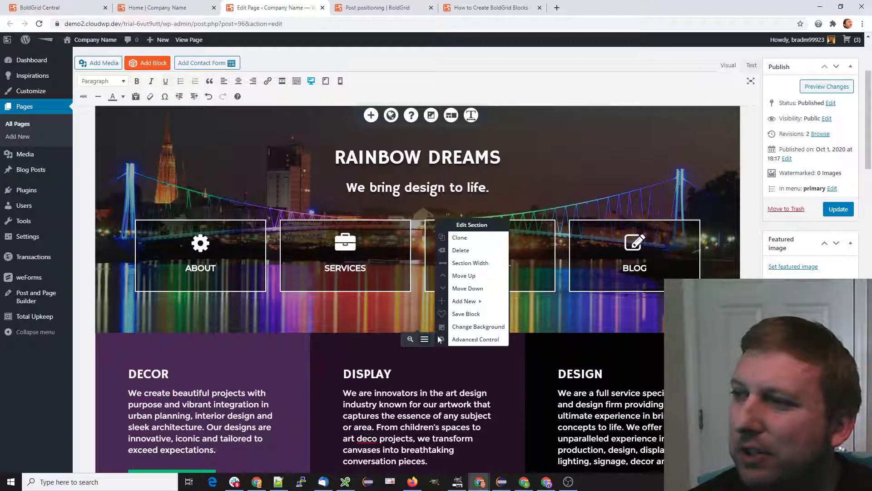
click(478, 268)
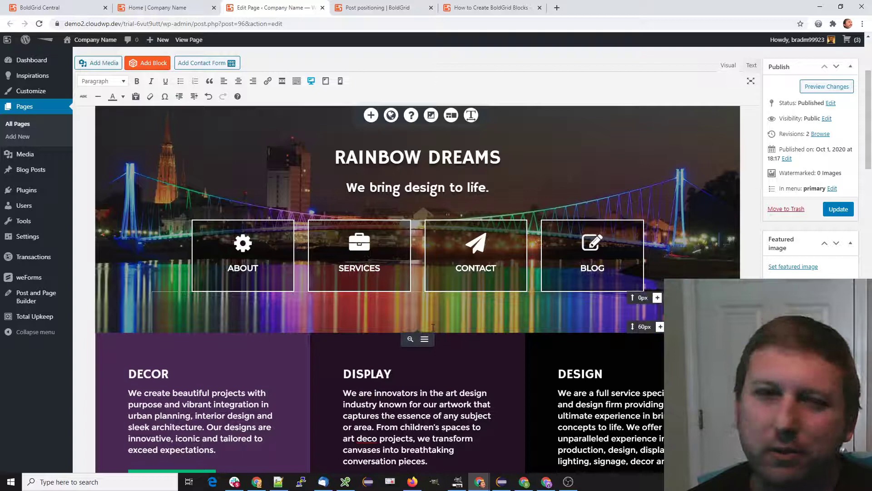
click(424, 338)
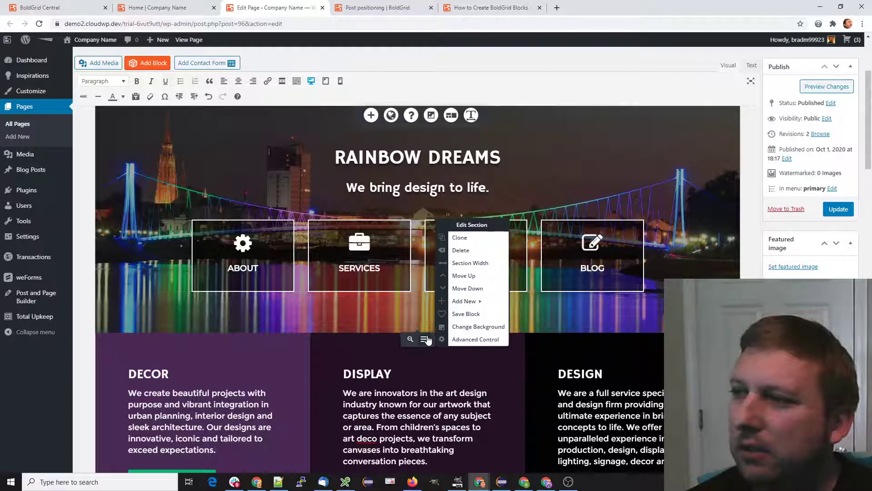
click(481, 263)
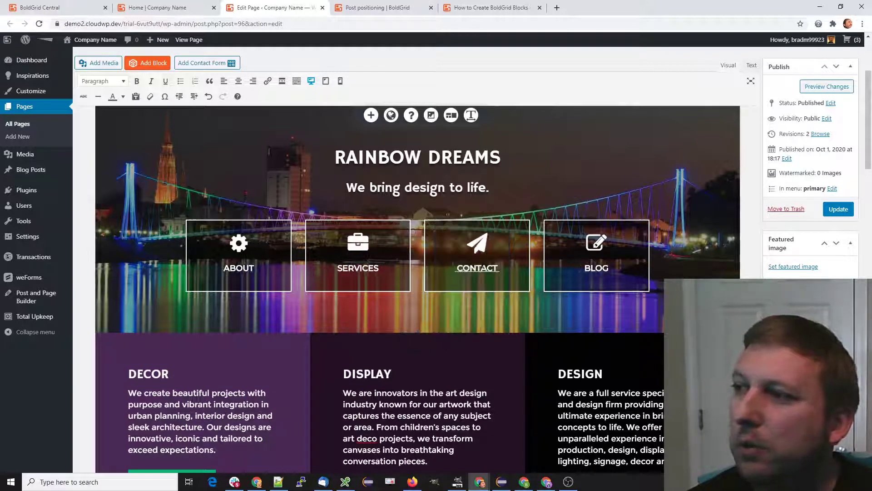
click(424, 338)
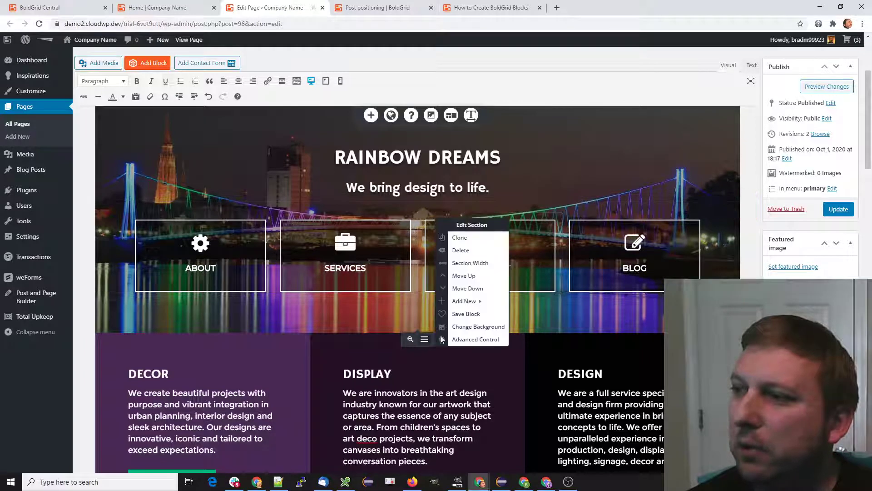
click(477, 262)
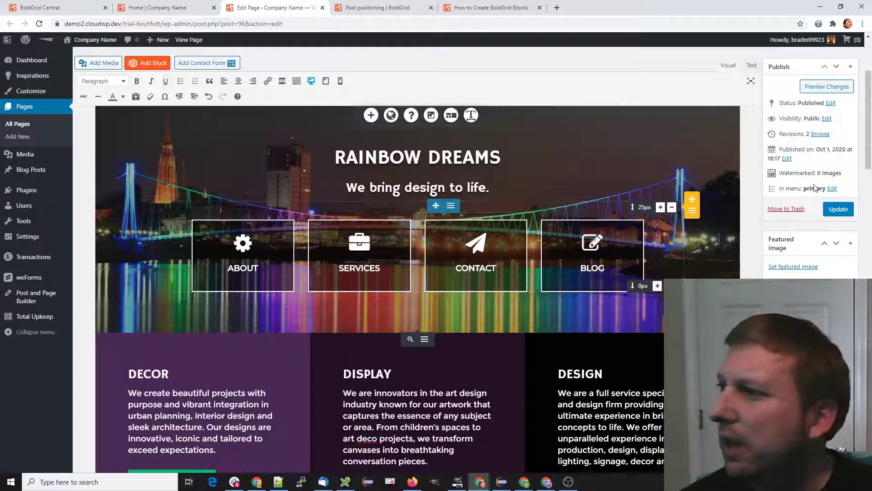
click(844, 212)
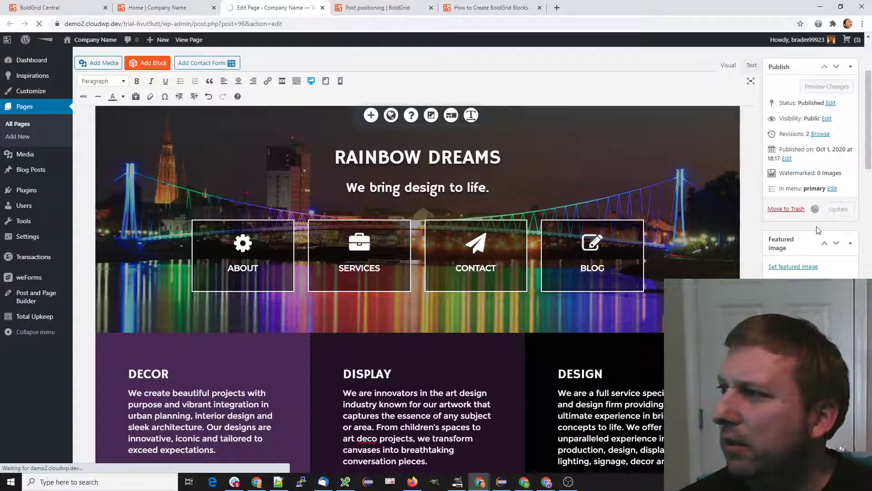
Open the updated Home page on the live site via View Page in the admin bar.
click(171, 8)
click(255, 8)
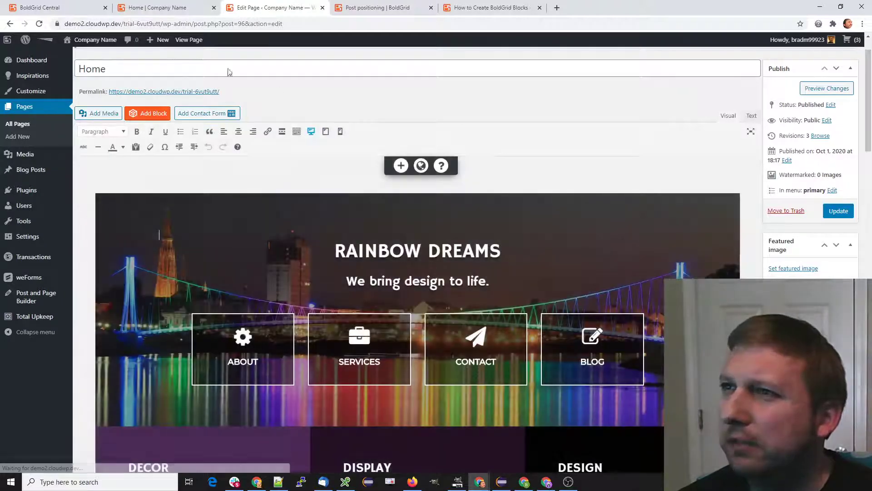
click(189, 40)
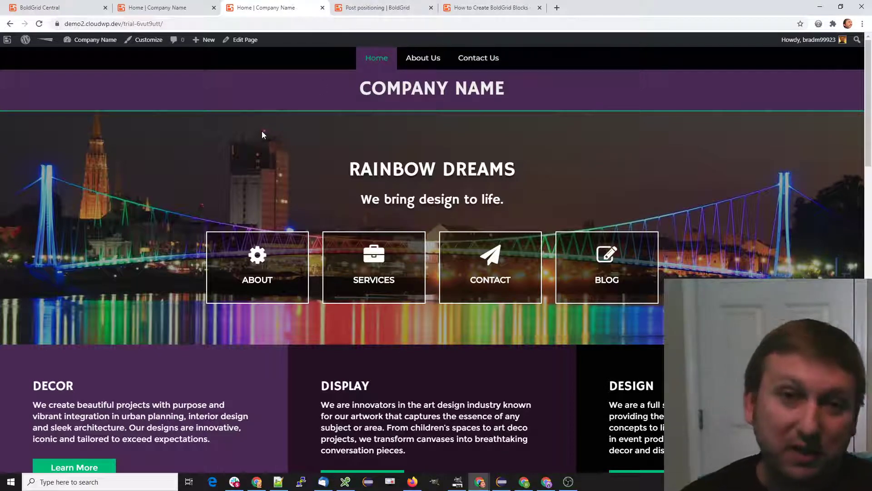
Return to the Post positioning forum thread, passing through the BoldGrid Blocks guide tab.
click(491, 8)
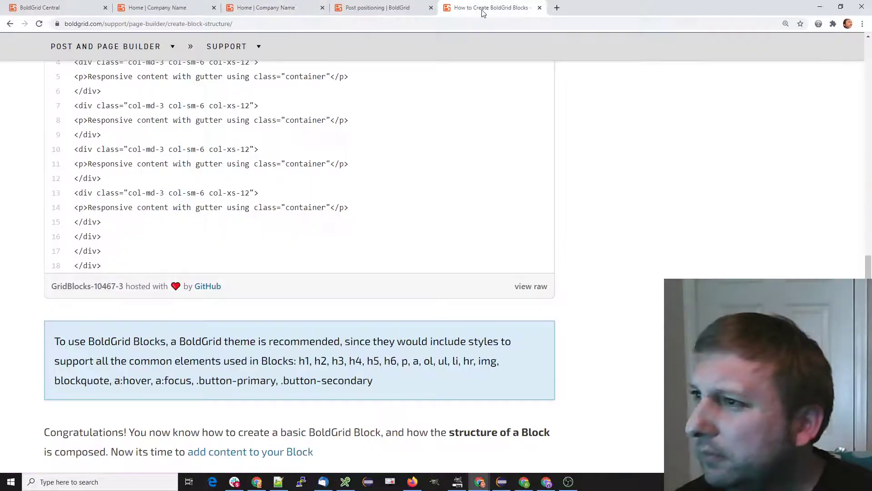
click(395, 4)
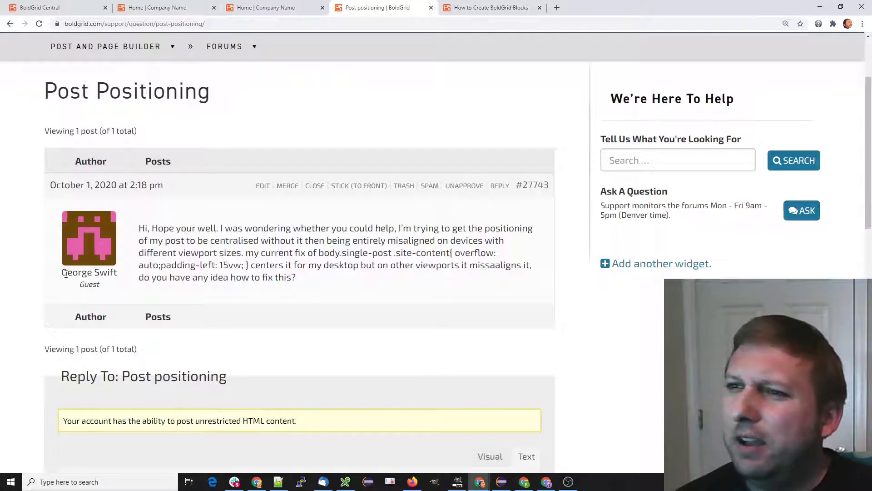
drag(62, 272, 89, 273)
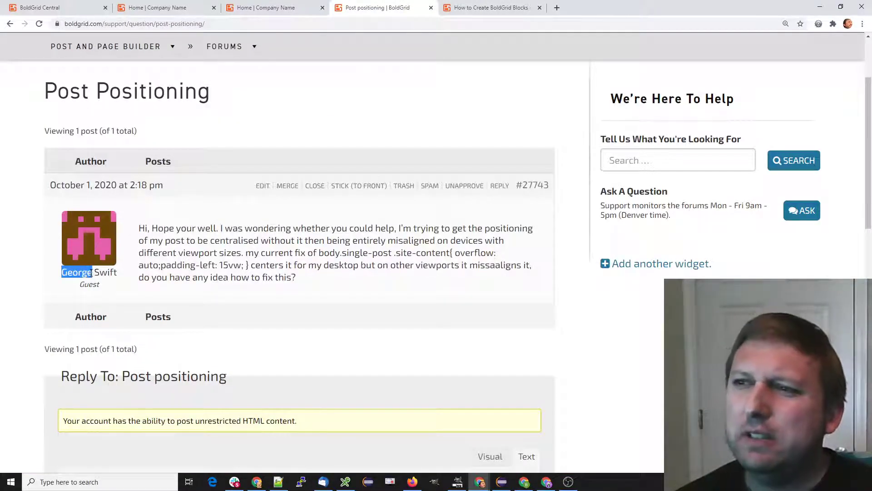
click(302, 280)
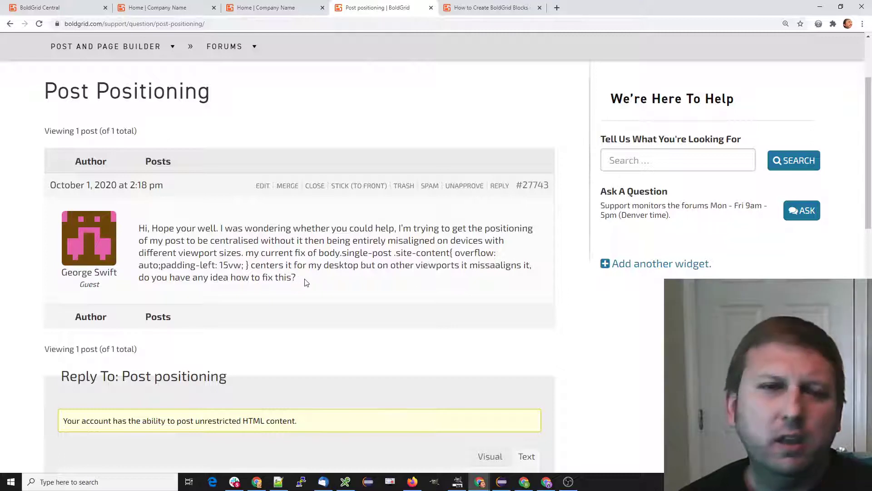